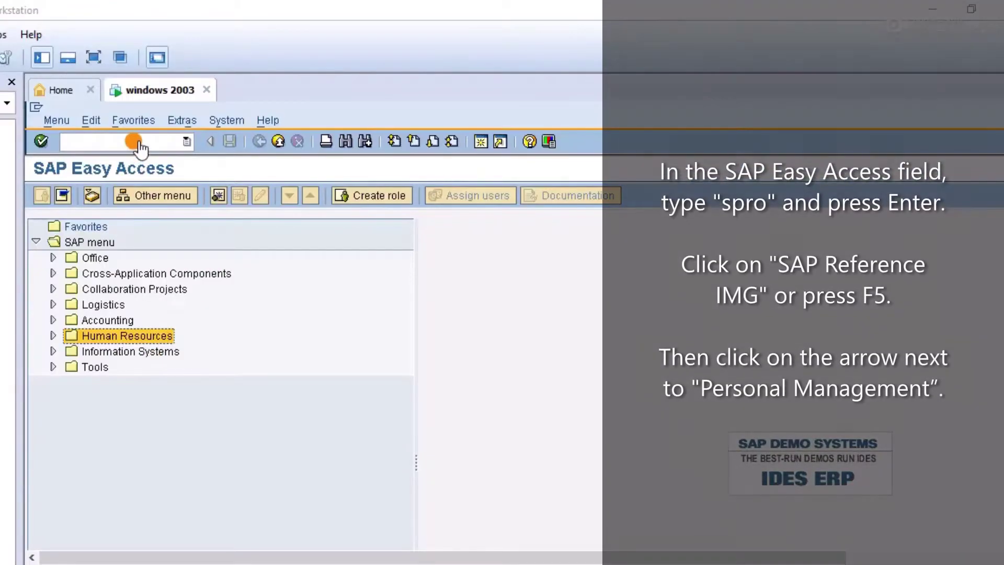
Run transaction spro to reach the SAP Reference IMG.
left_click(137, 144)
type("spro")
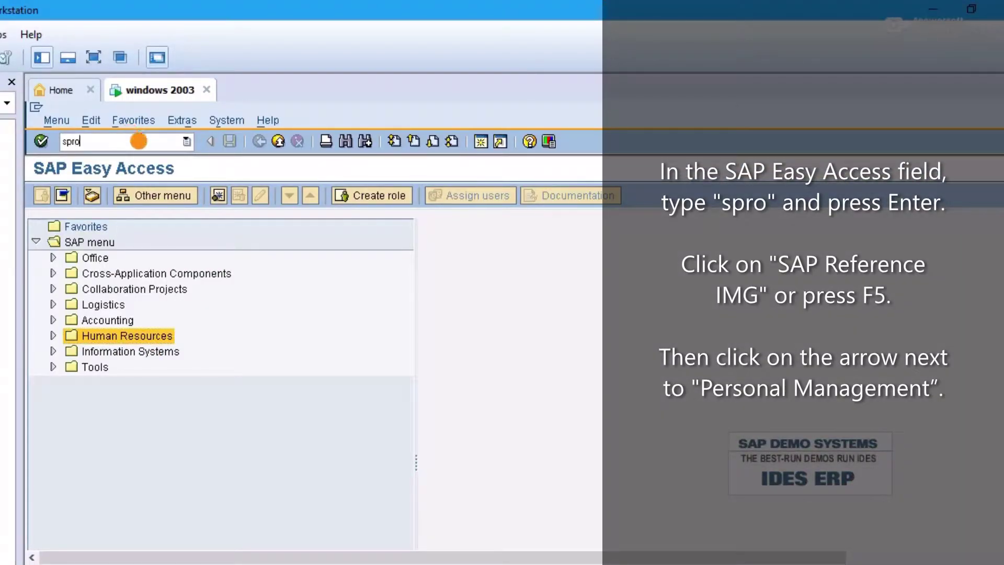
key("Return")
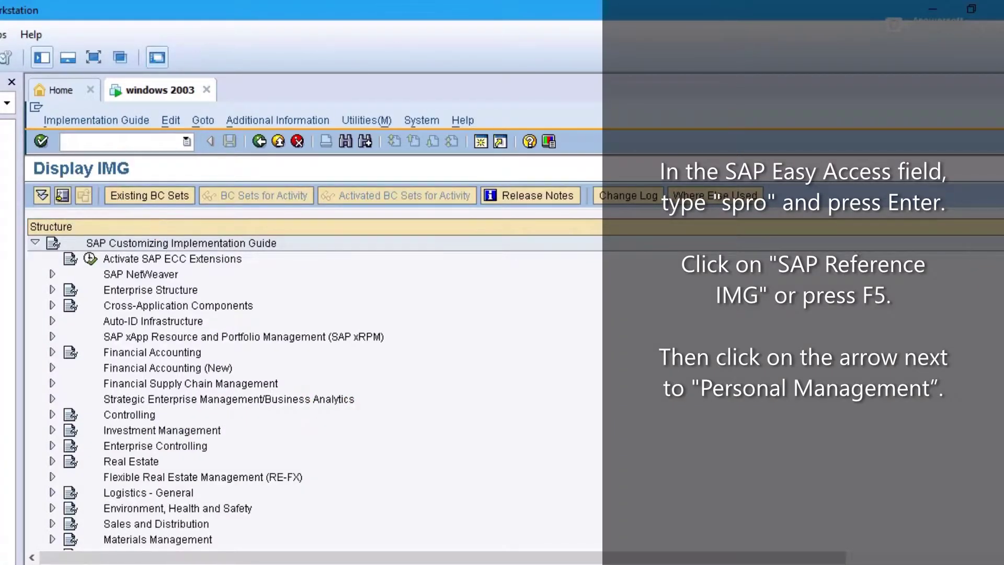
scroll(314, 314, "down", 3)
scroll(313, 314, "down", 1)
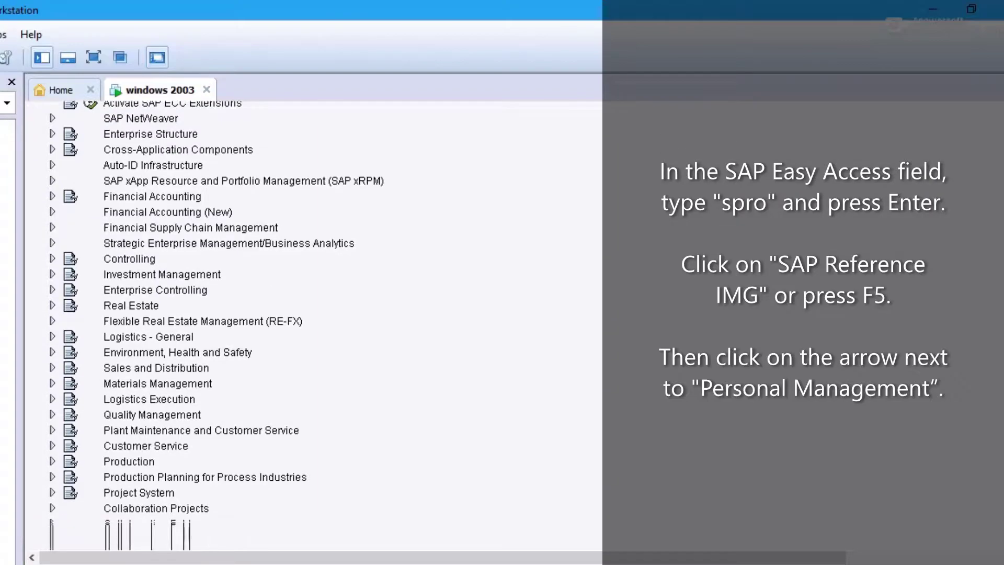
scroll(420, 498, "down", 2)
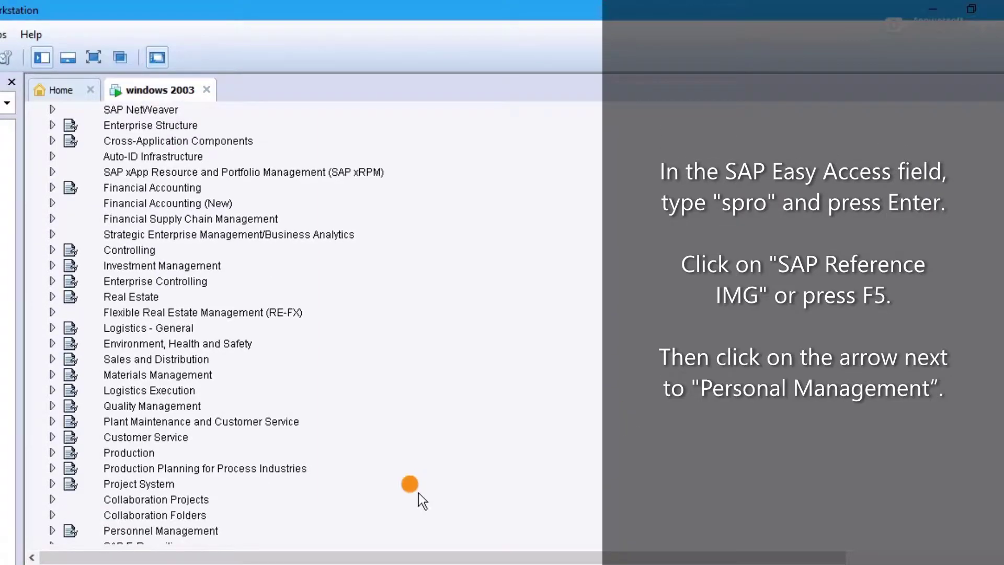
Expand Personnel Management > Organizational Management > Basic Settings and run No. Assignment for All Plan Versions.
left_click(51, 532)
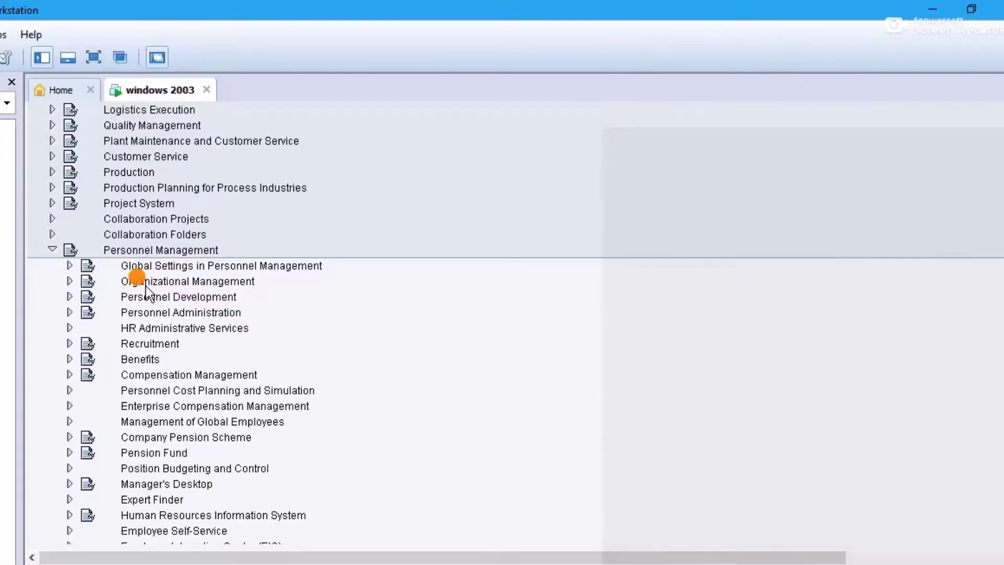
left_click(70, 281)
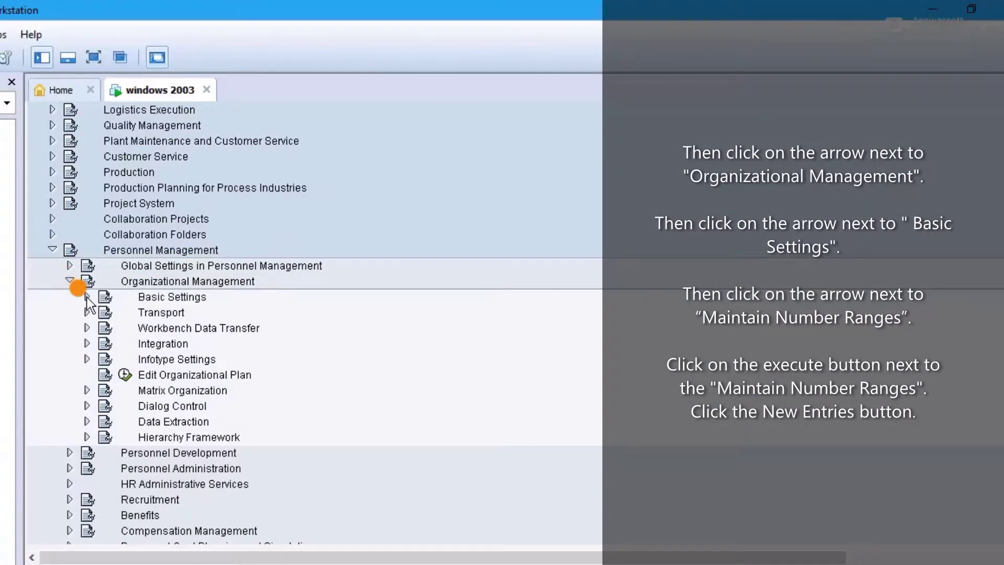
left_click(86, 297)
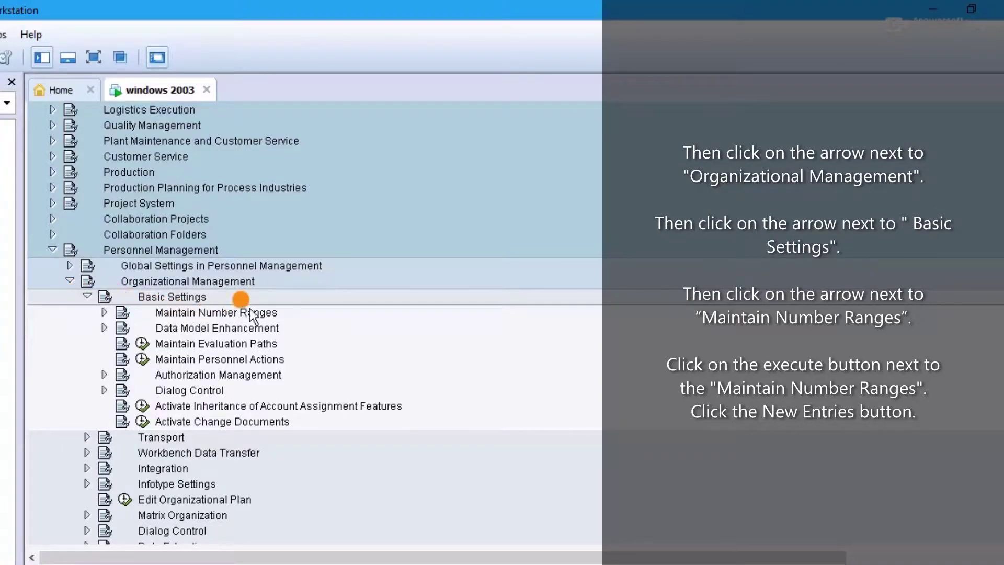
left_click(105, 312)
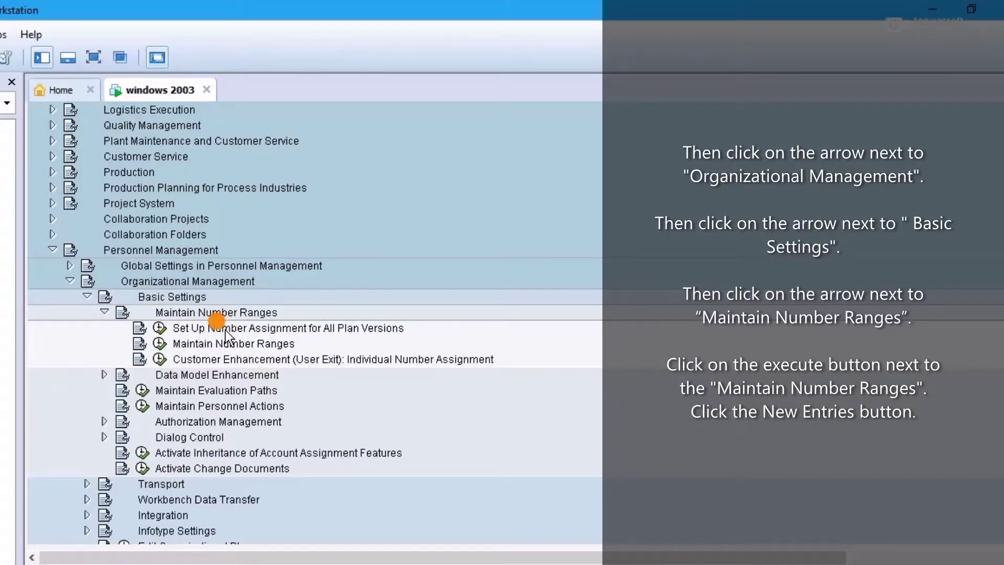
left_click(159, 330)
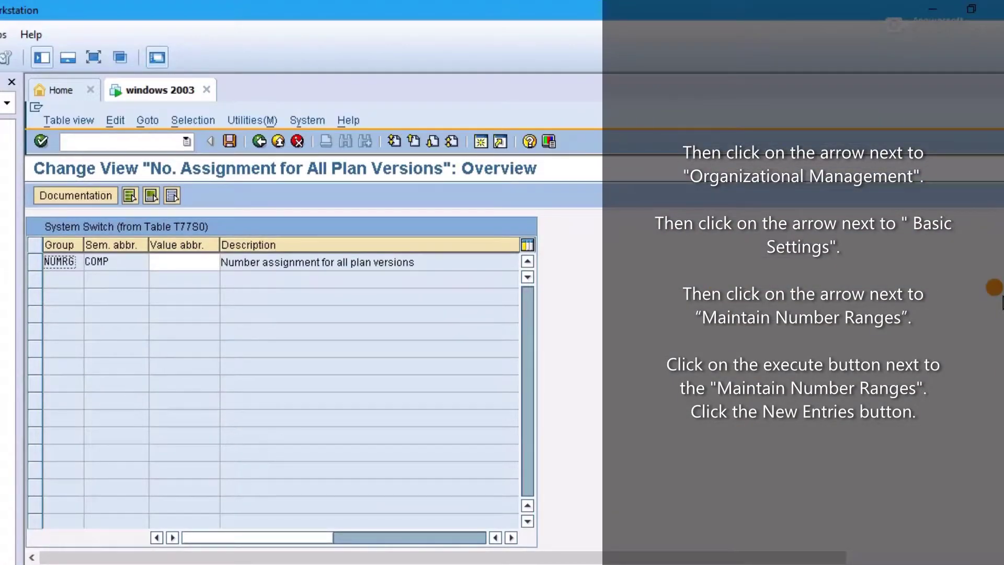
left_click(260, 142)
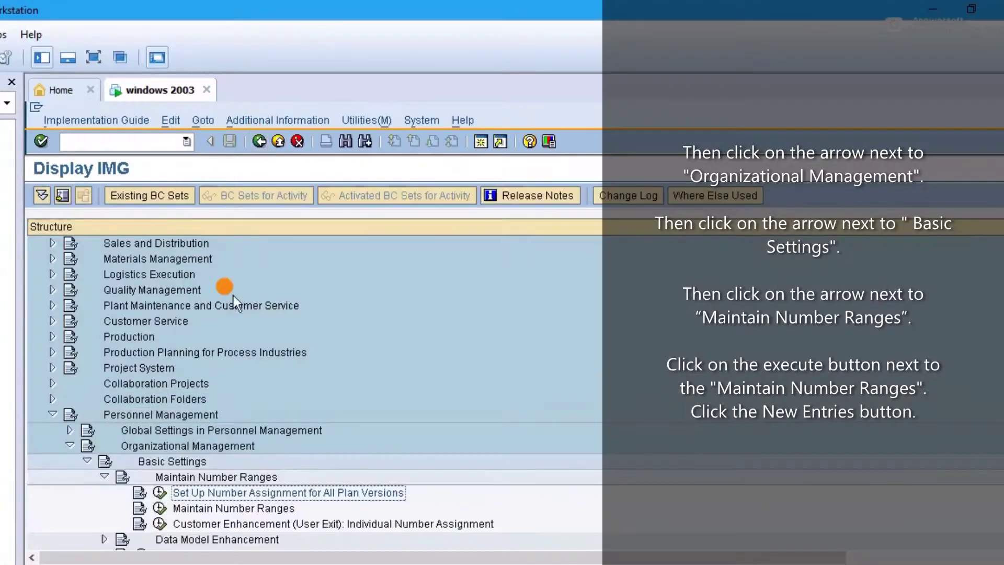
left_click(160, 508)
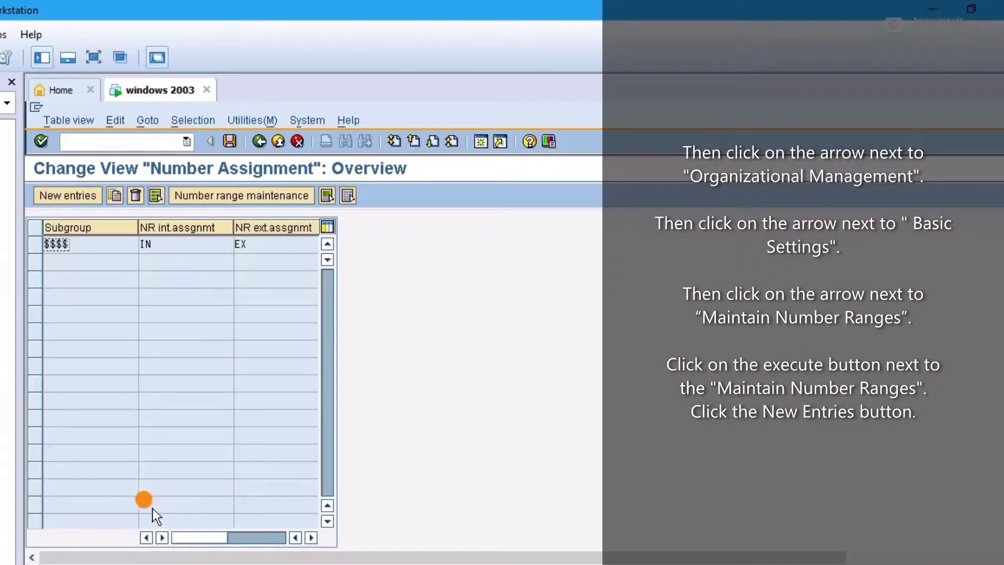
Create a new number assignment entry with subgroup A1.
left_click(67, 196)
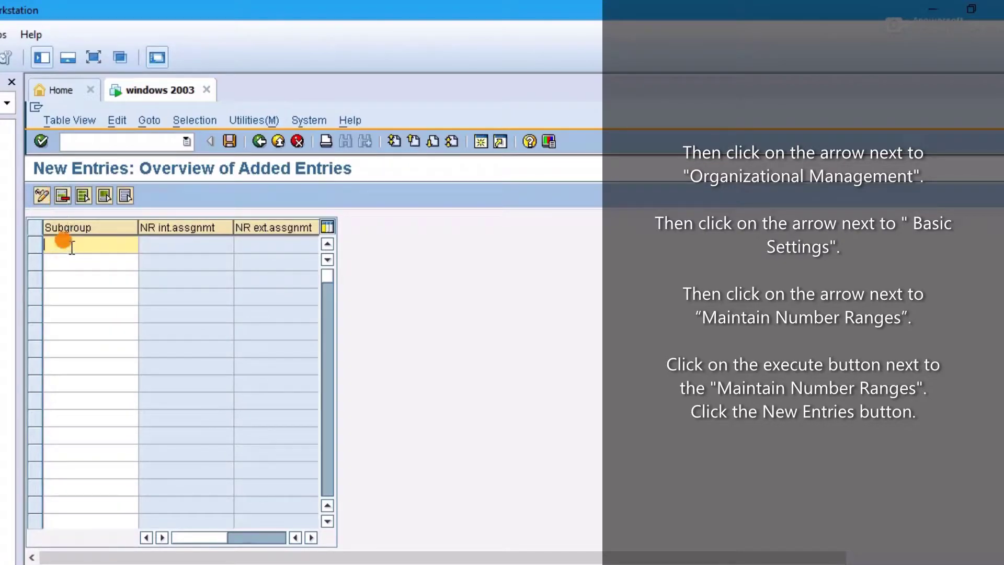
type("a1")
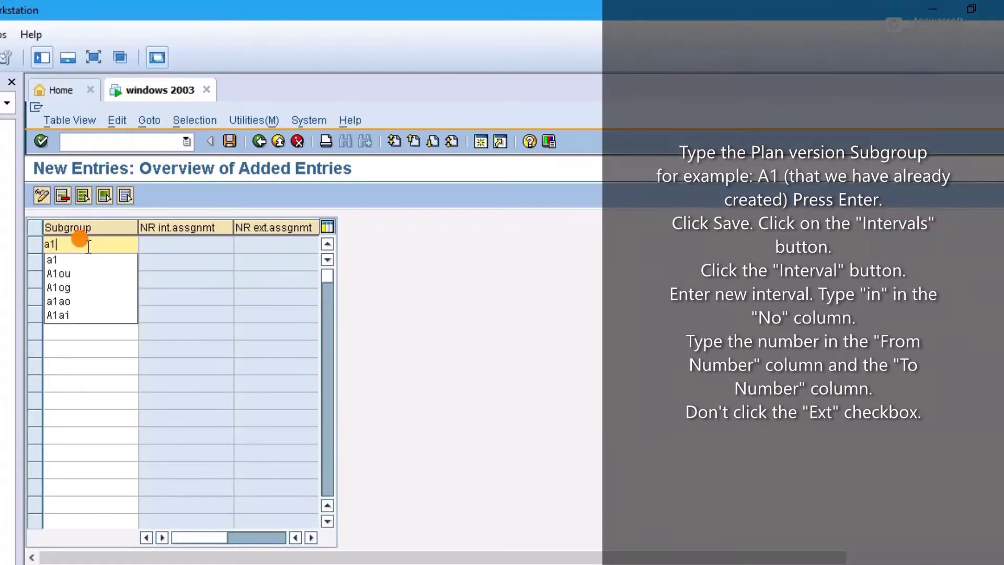
key("Return")
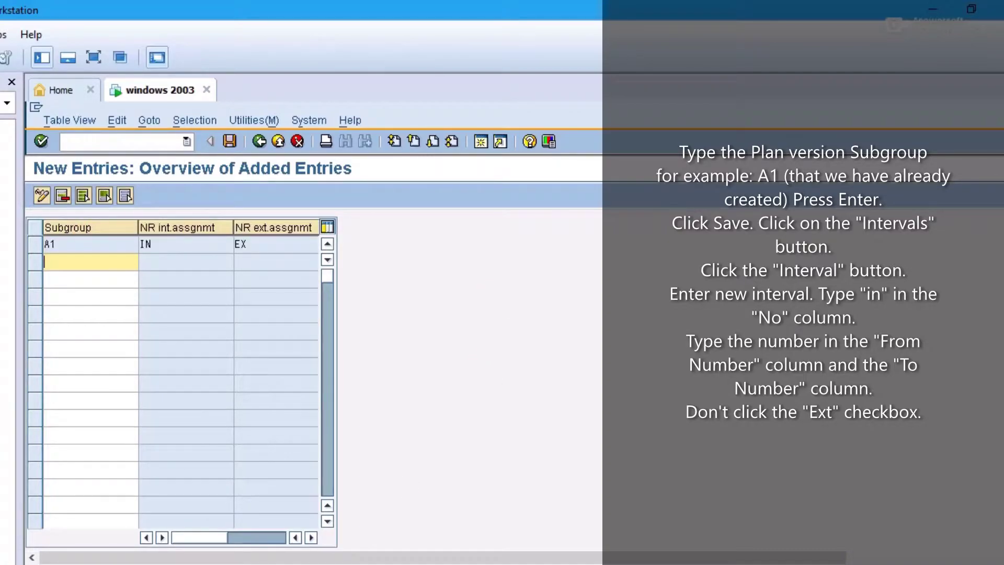
Choose subgroup A1 in Personnel Planning number range maintenance and open its intervals for editing.
left_click(227, 141)
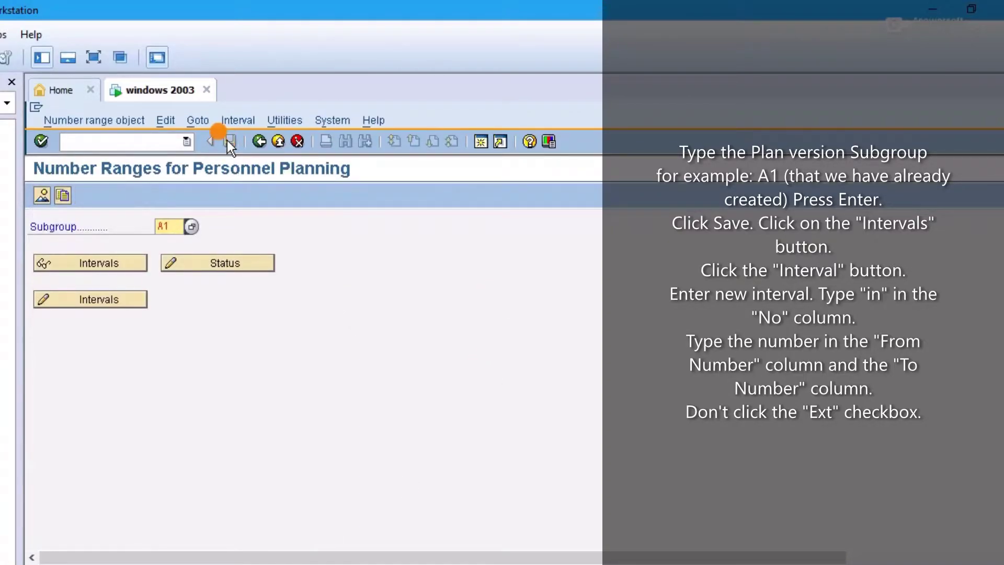
left_click(193, 224)
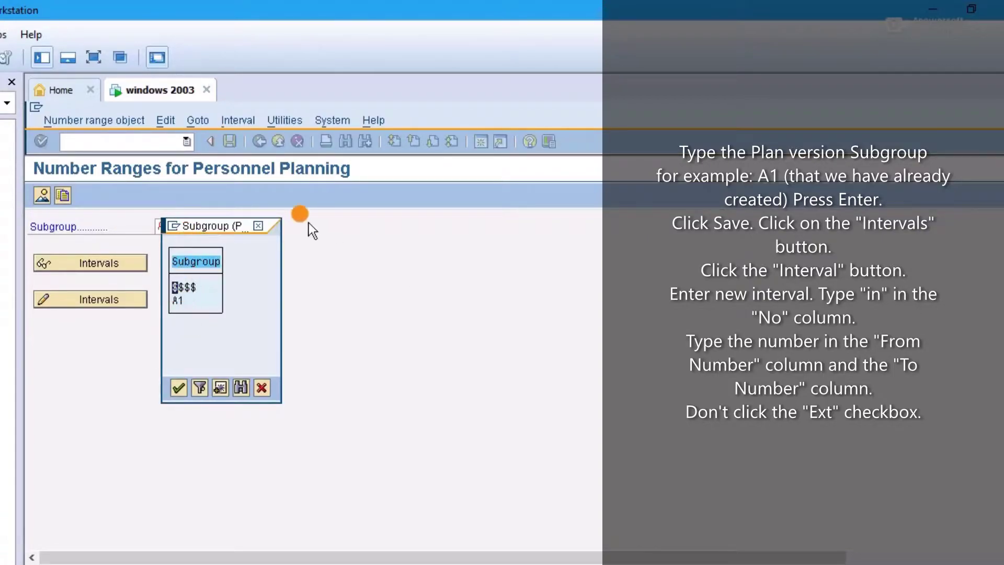
left_click(258, 228)
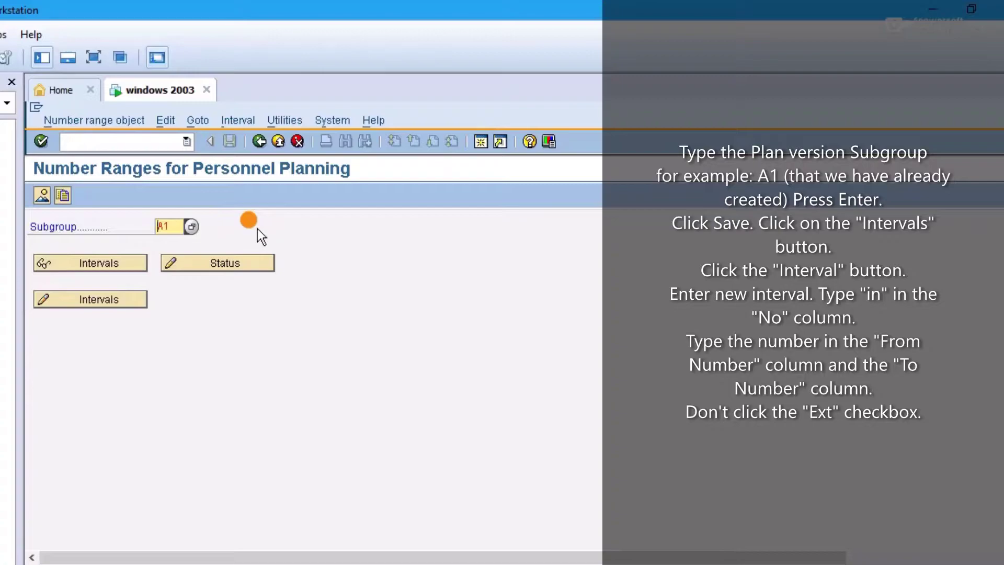
left_click(92, 305)
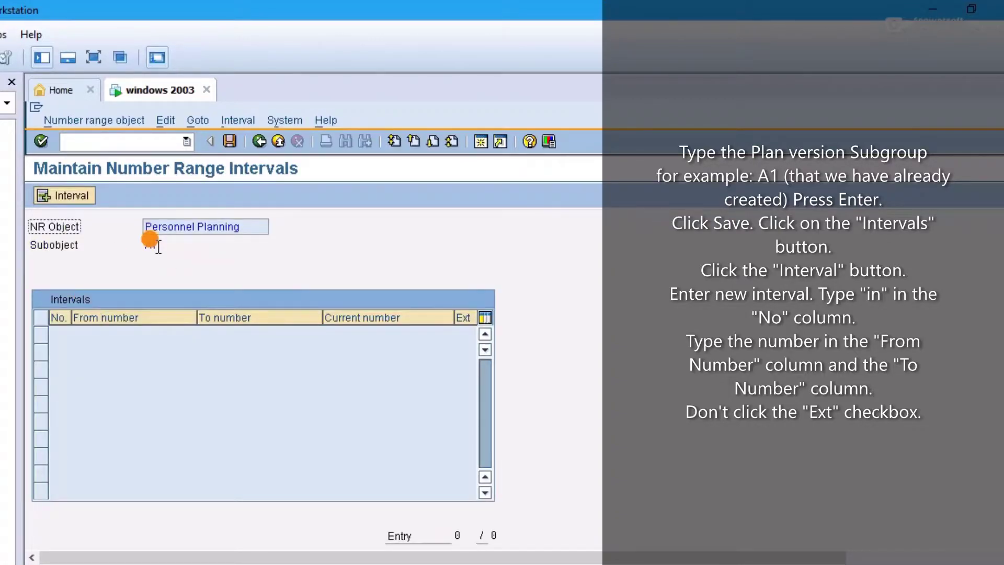
Open the Insert Interval dialog for subobject A1.
left_click(68, 196)
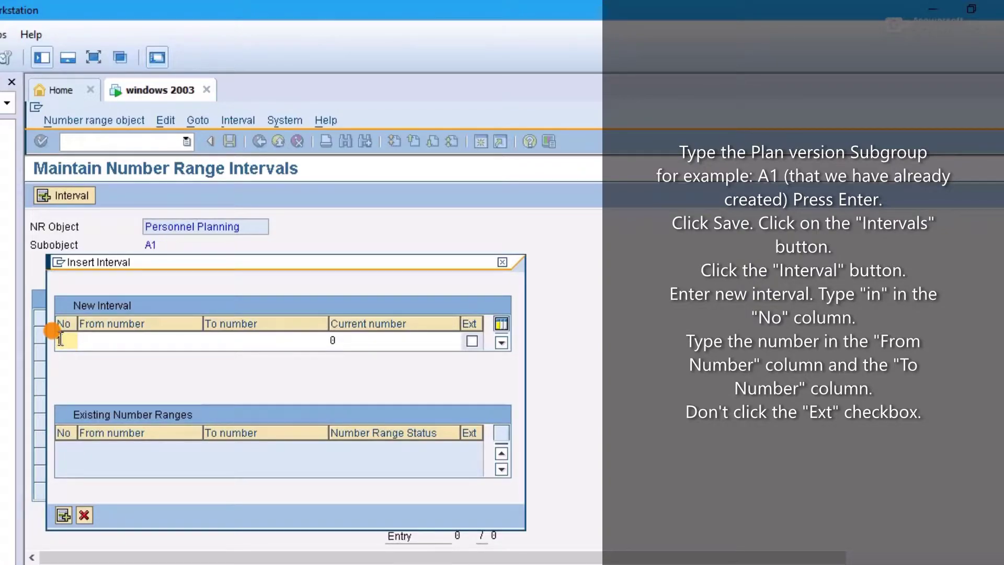
type("in")
Insert interval IN with range 4000 to 5000, correcting the mistyped 50000.
left_click(94, 340)
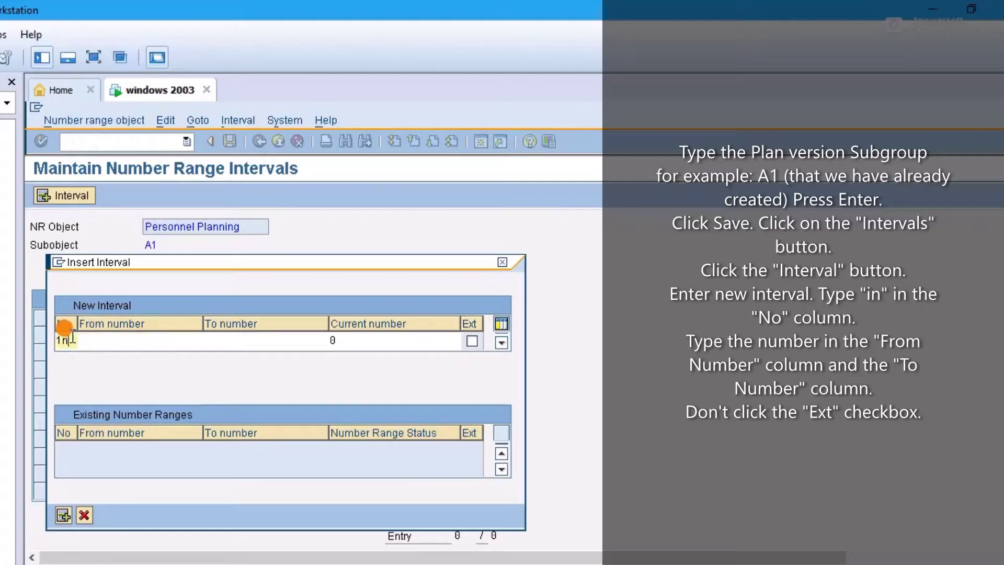
left_click(99, 341)
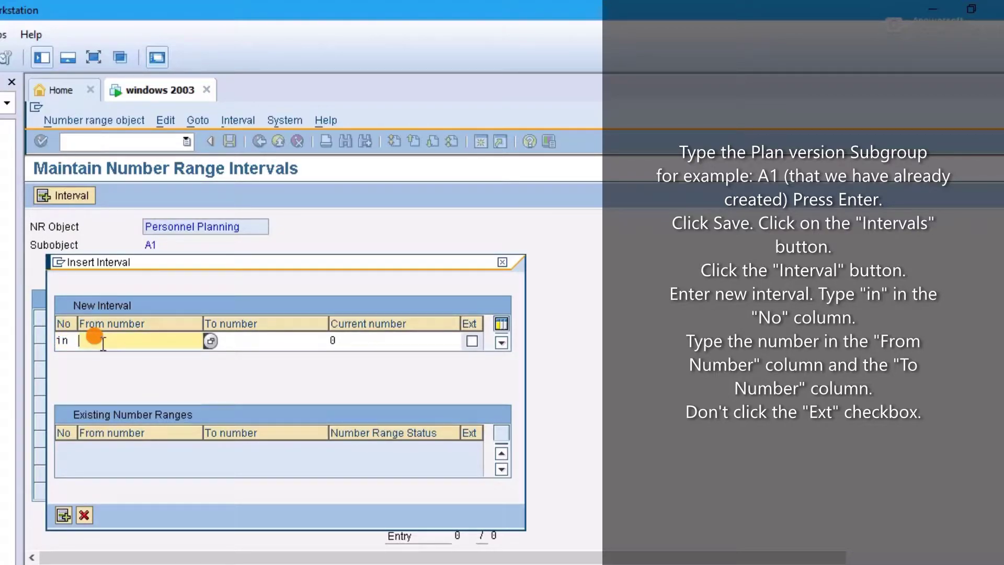
type("40")
type("00")
left_click(255, 345)
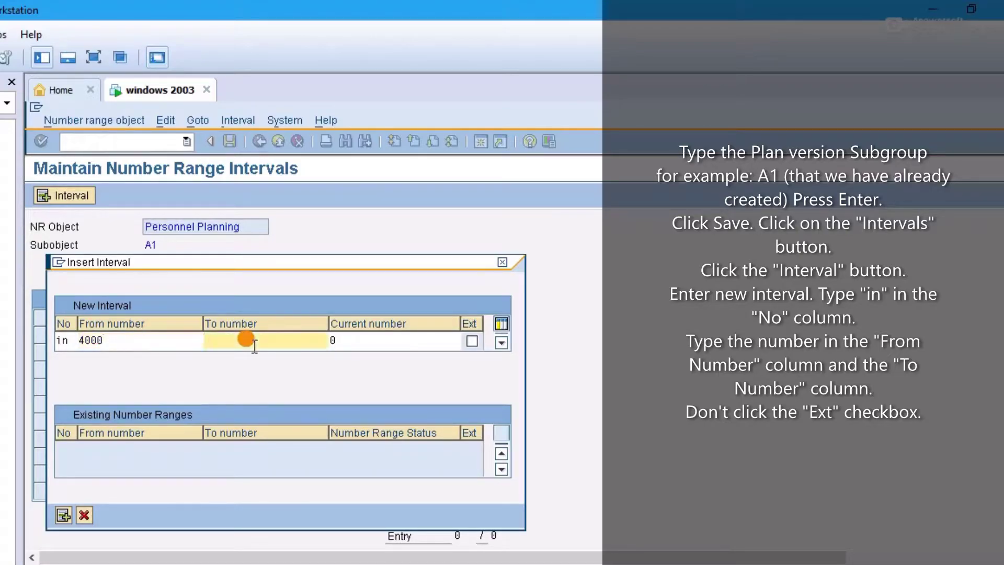
type("5000")
type("0")
key("BackSpace")
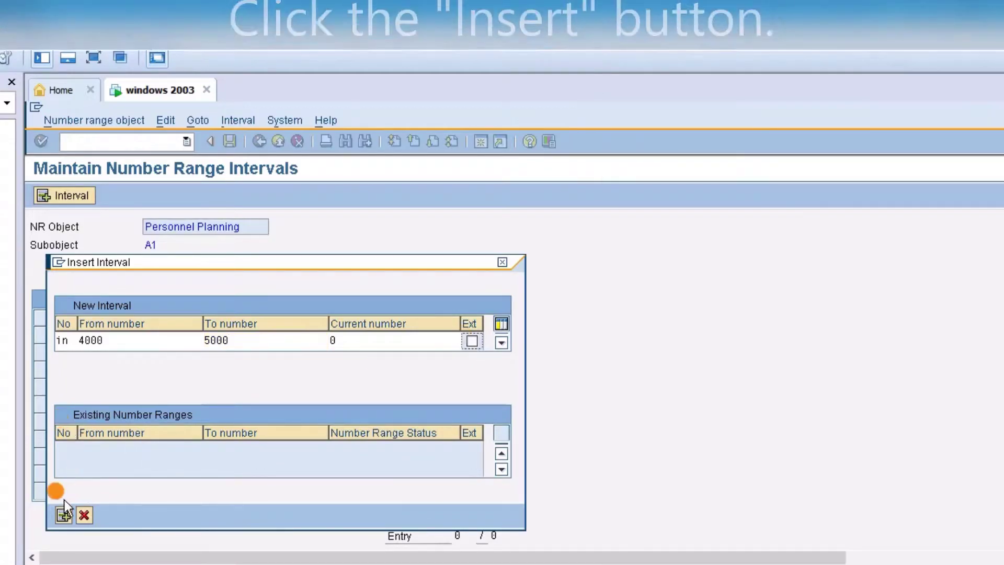
left_click(63, 514)
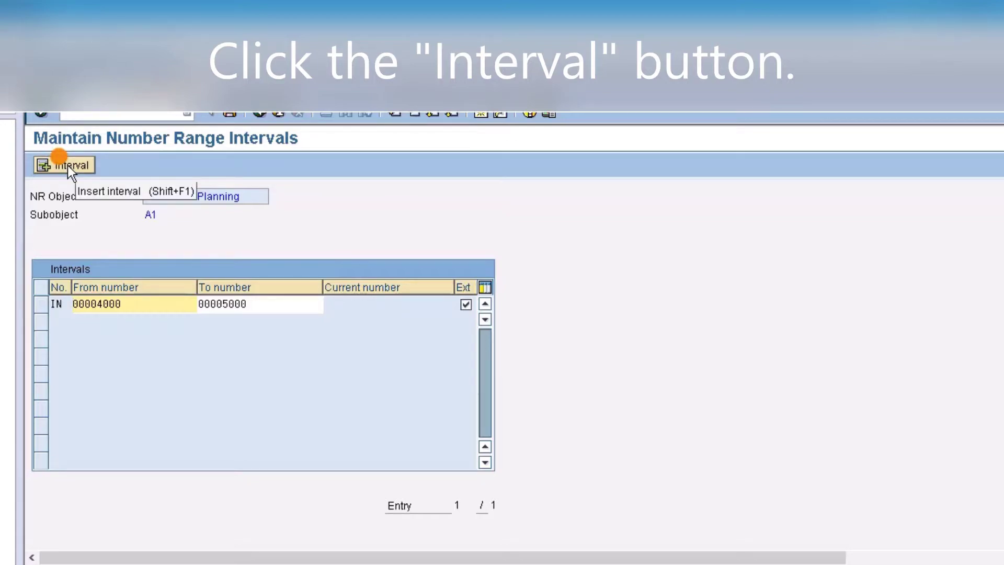
Insert interval EX from 6000 to 7000, flagged as external.
left_click(68, 165)
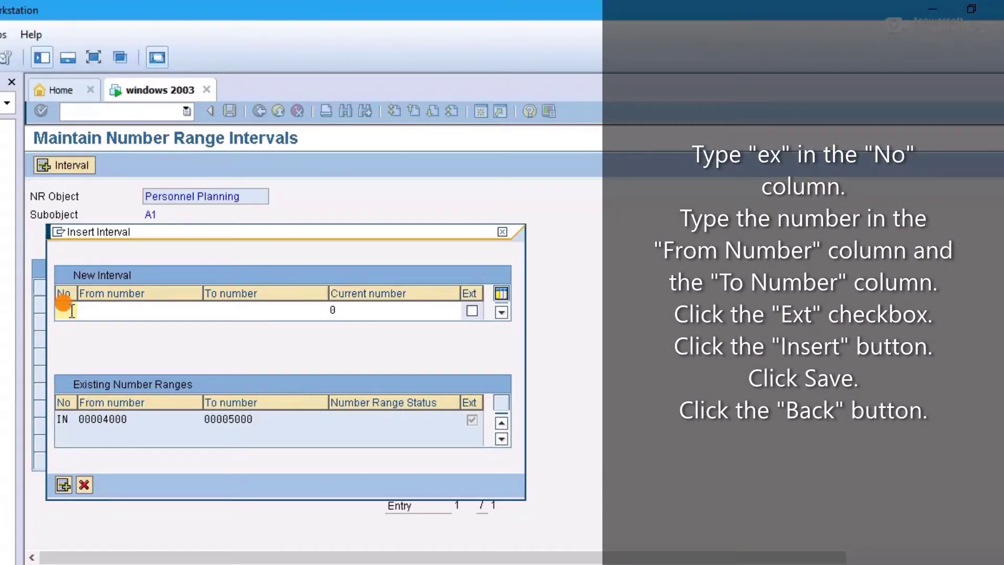
left_click(72, 311)
type("ex")
left_click(117, 309)
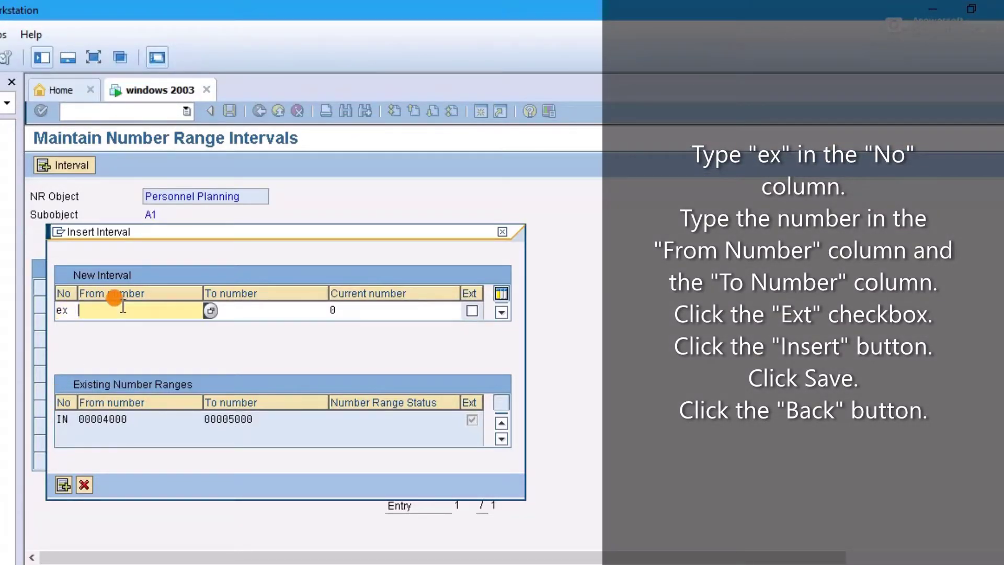
type("600")
type("0")
left_click(259, 310)
type("700")
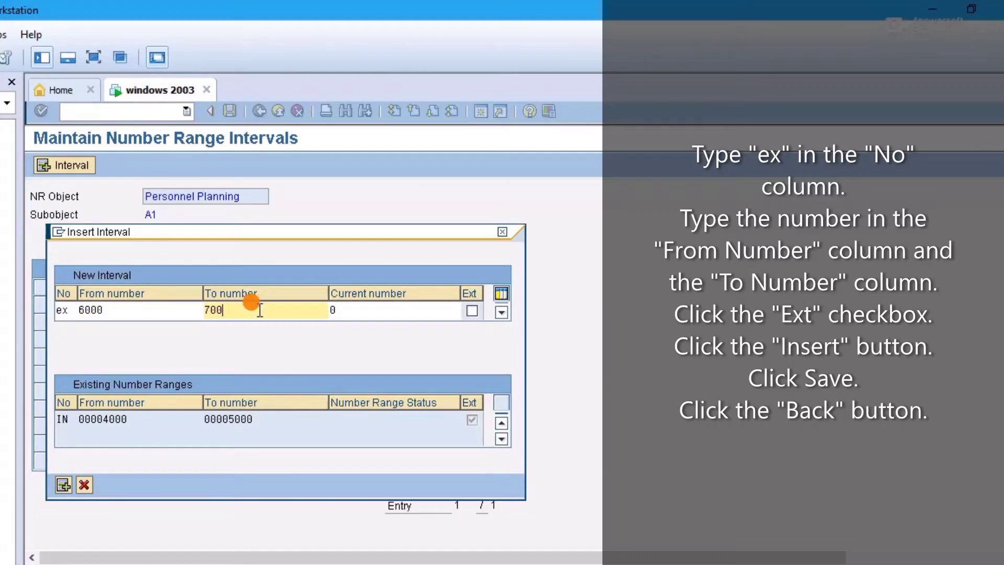
type("0")
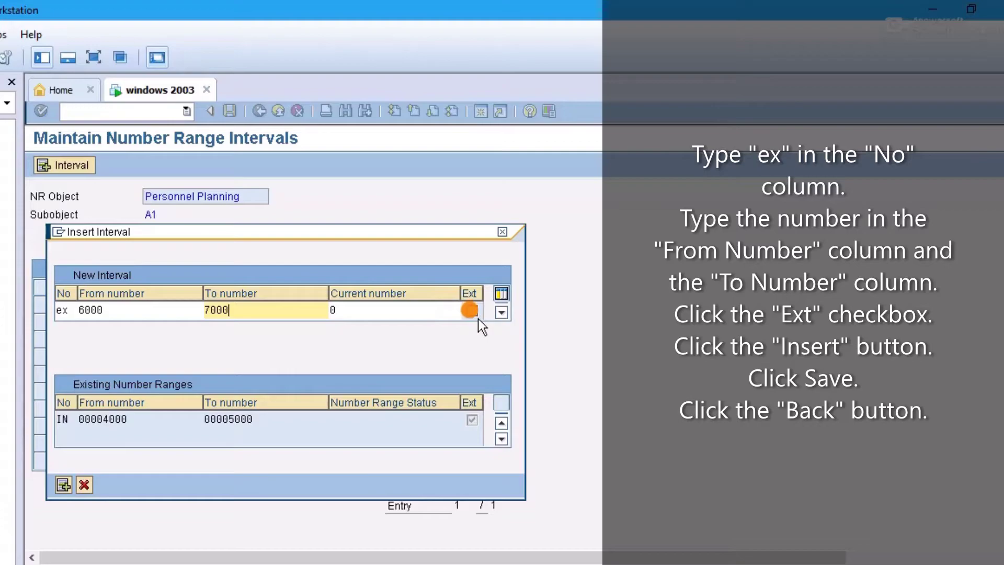
left_click(473, 313)
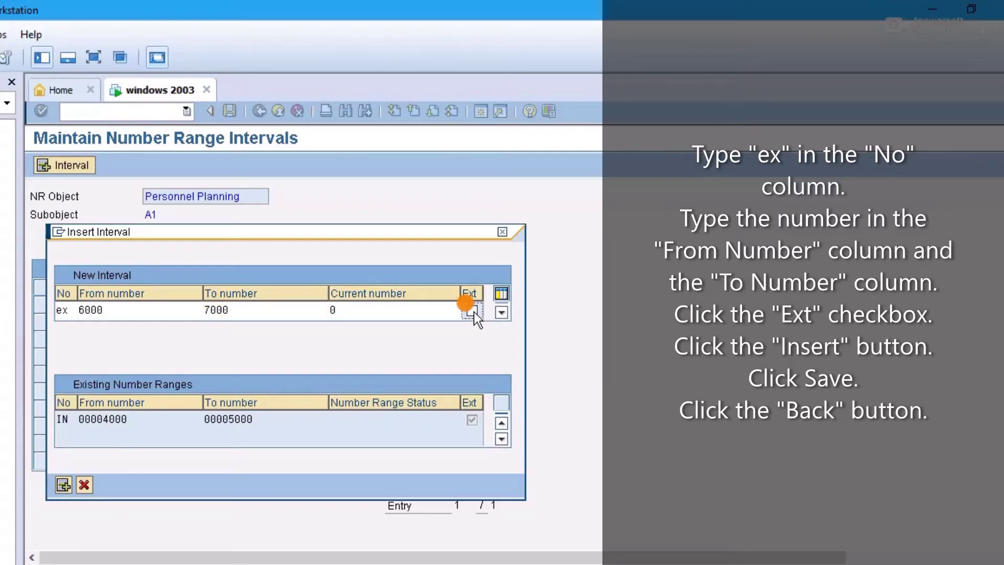
left_click(472, 312)
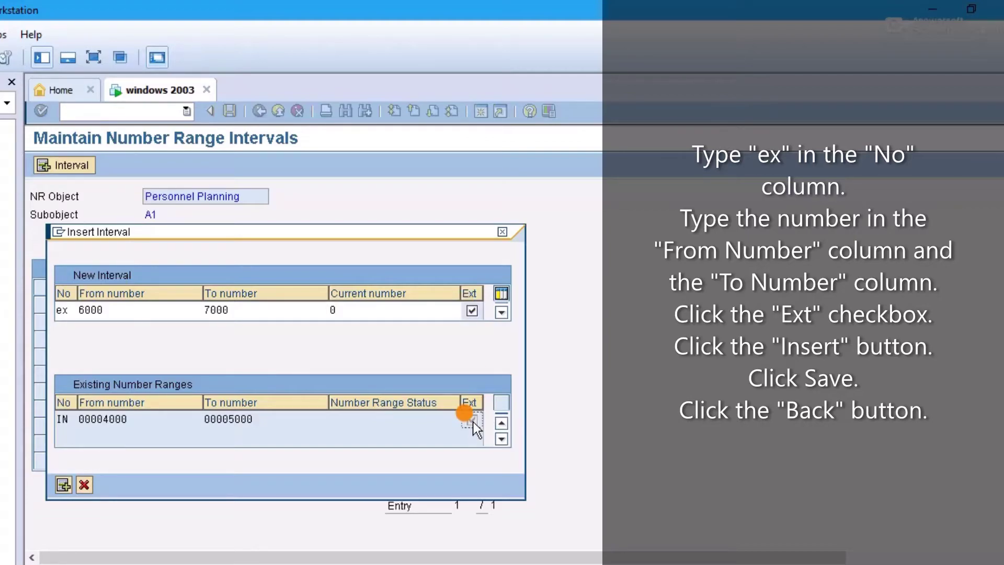
left_click(61, 484)
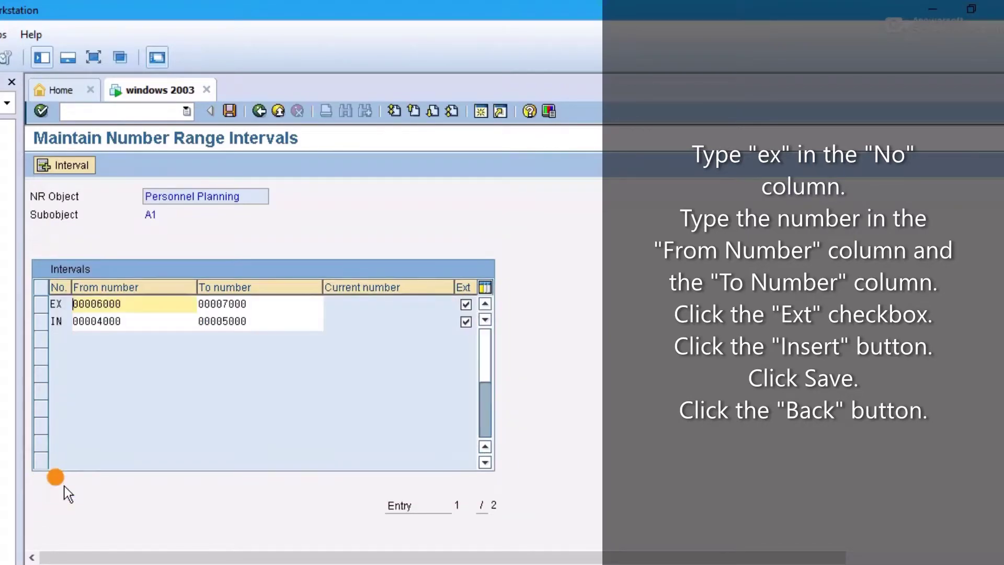
Clear the external flag on interval IN and save the A1 intervals.
left_click(465, 321)
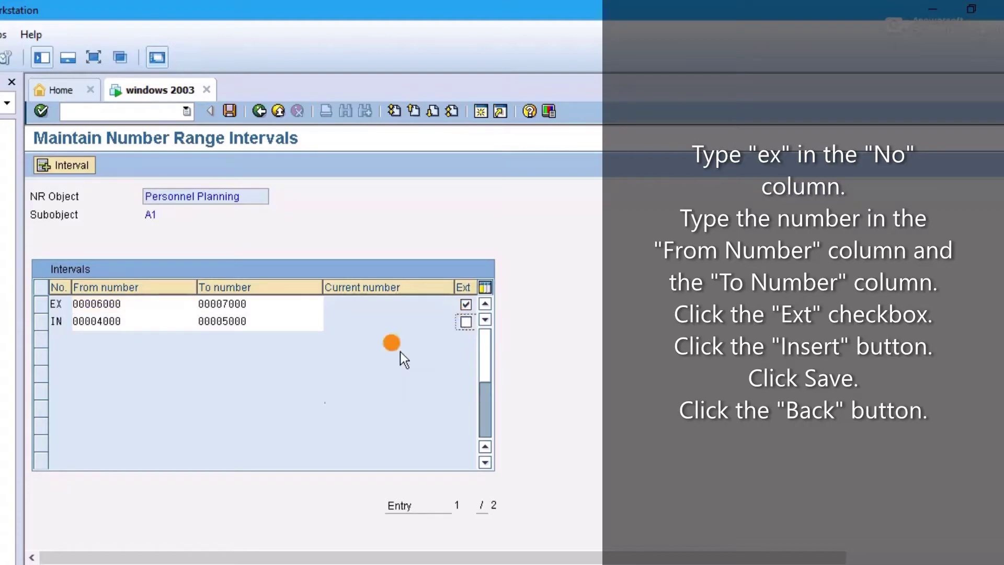
left_click(230, 113)
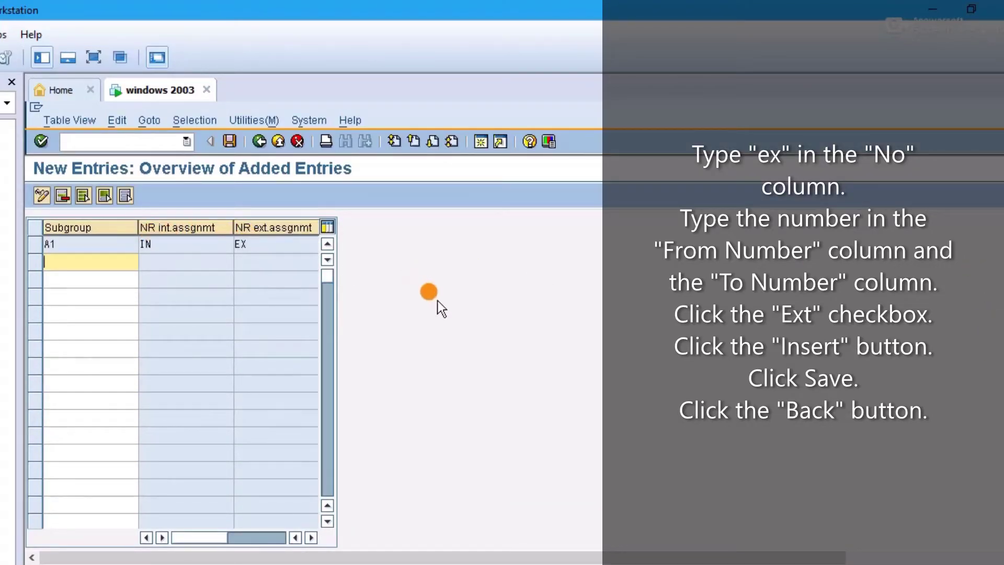
Back out of the IMG to SAP Easy Access and enter po10 in the command field.
left_click(260, 141)
left_click(259, 143)
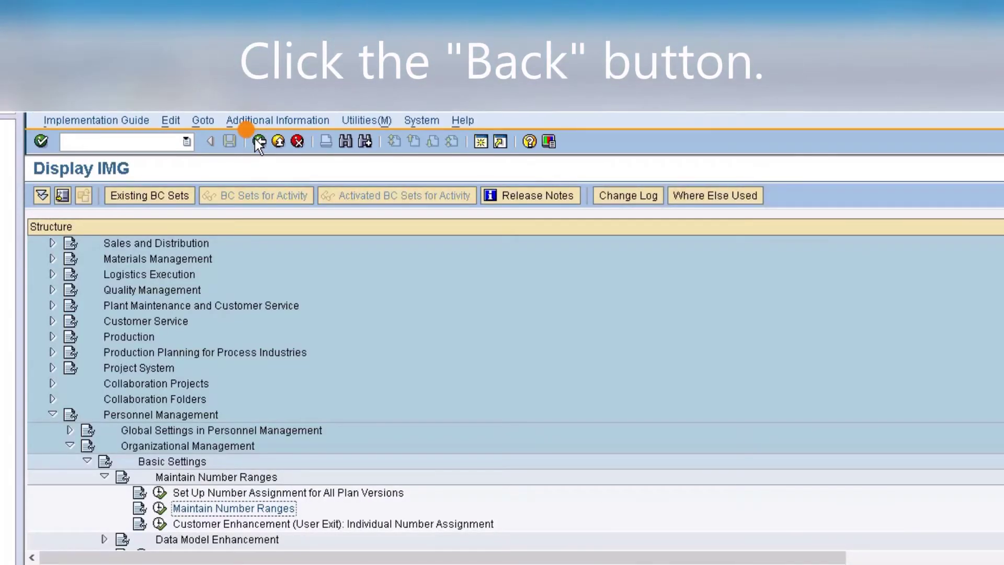
left_click(257, 141)
left_click(257, 141)
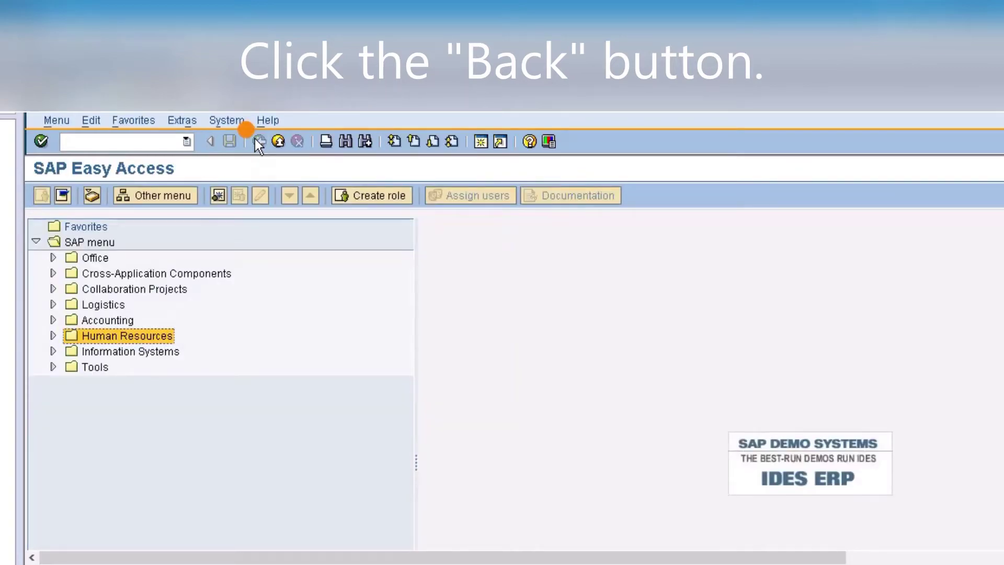
left_click(128, 140)
type("po10")
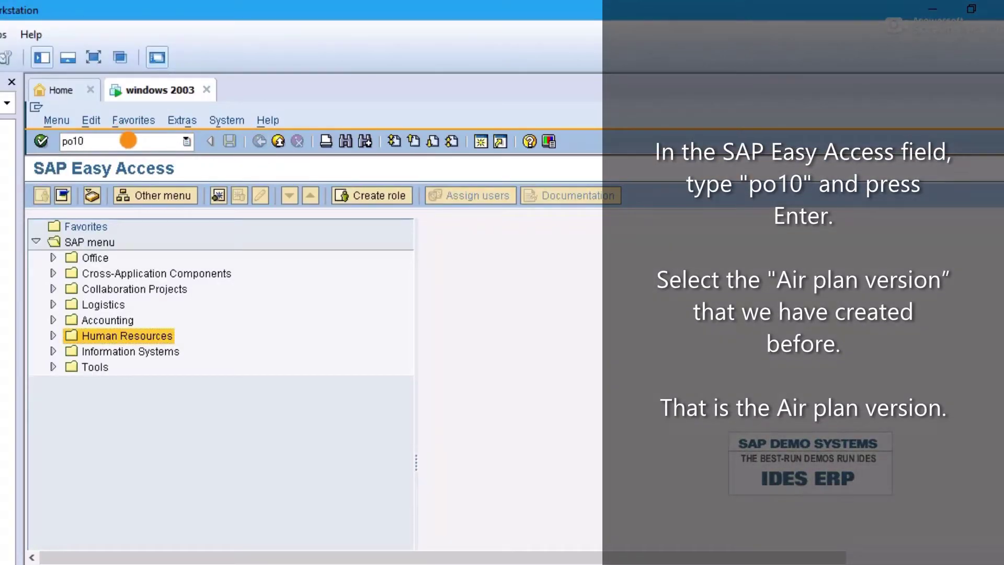
Run PO10, choose plan version A1 Air, and select the Object infotype.
key("Return")
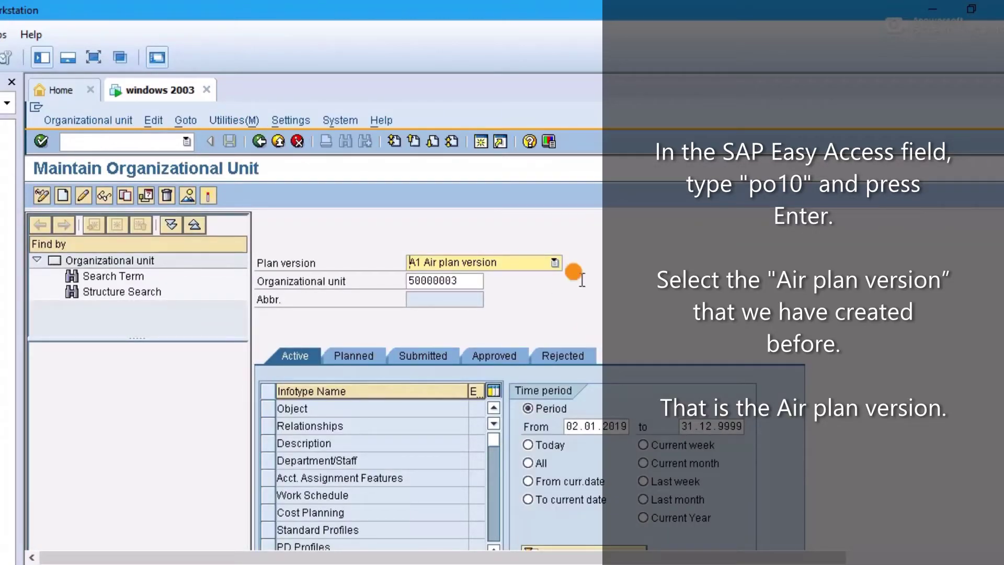
left_click(555, 262)
left_click(495, 320)
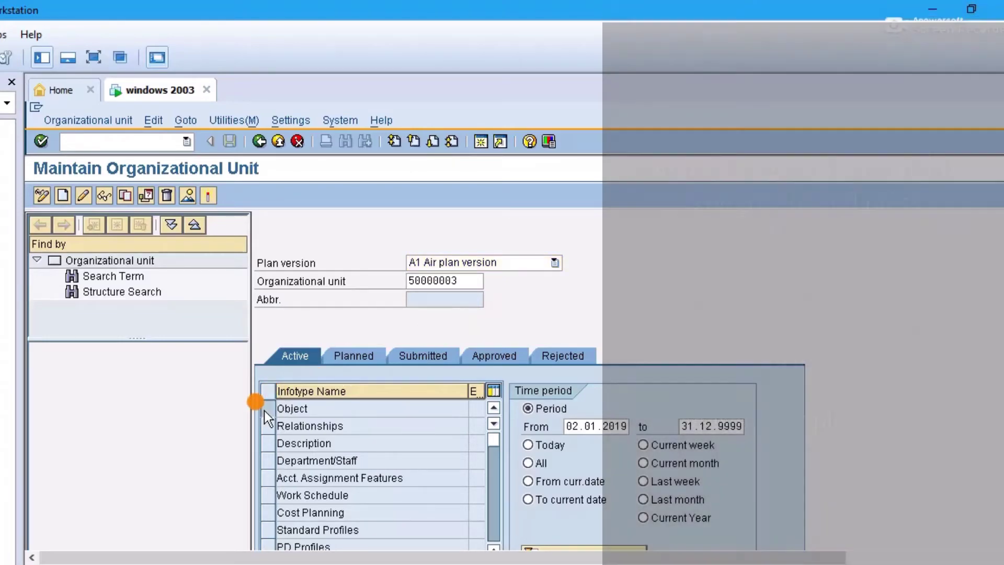
left_click(268, 409)
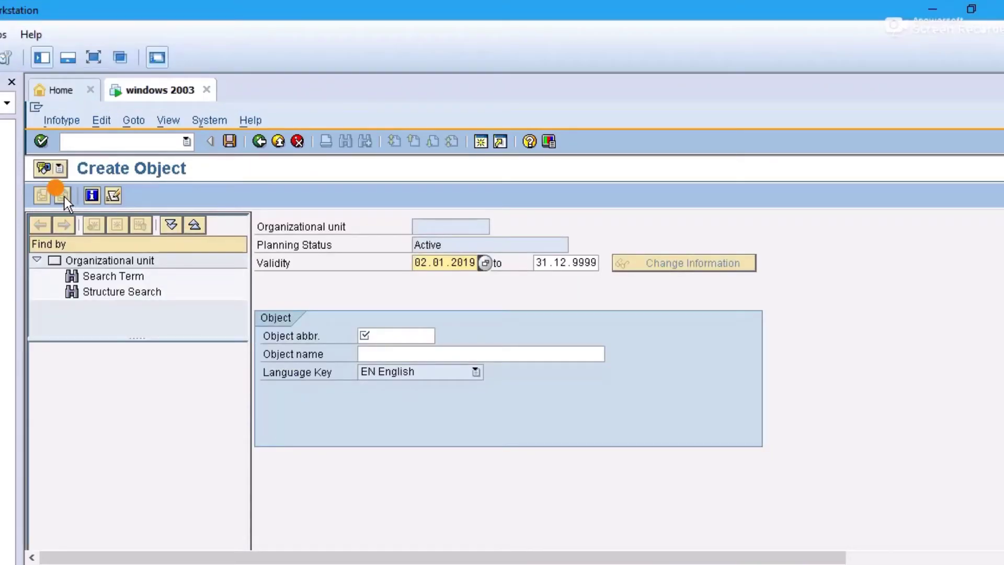
Create organizational unit Air_us named 'Air usdp' and save it without relationships.
left_click(394, 335)
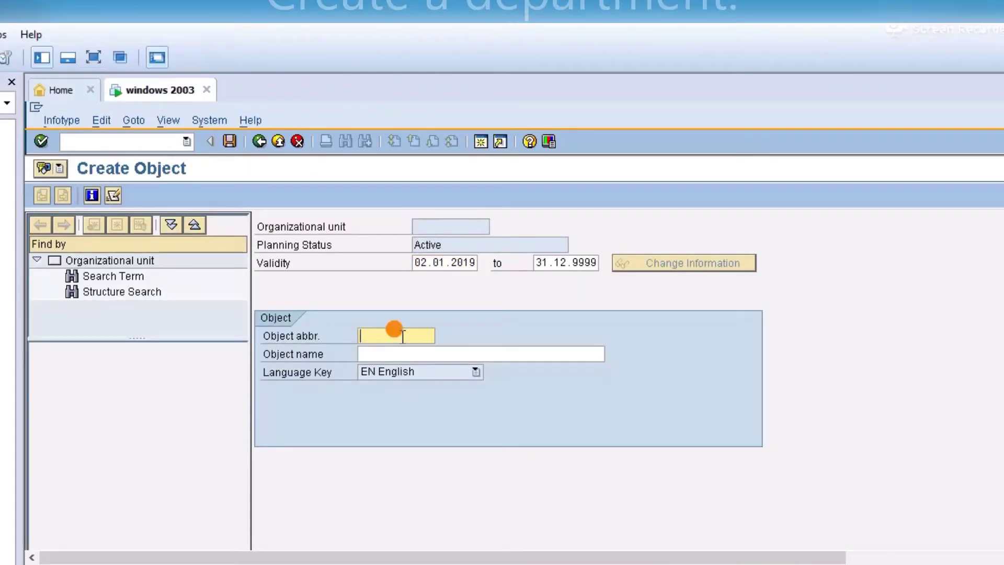
type("Ai")
key("BackSpace")
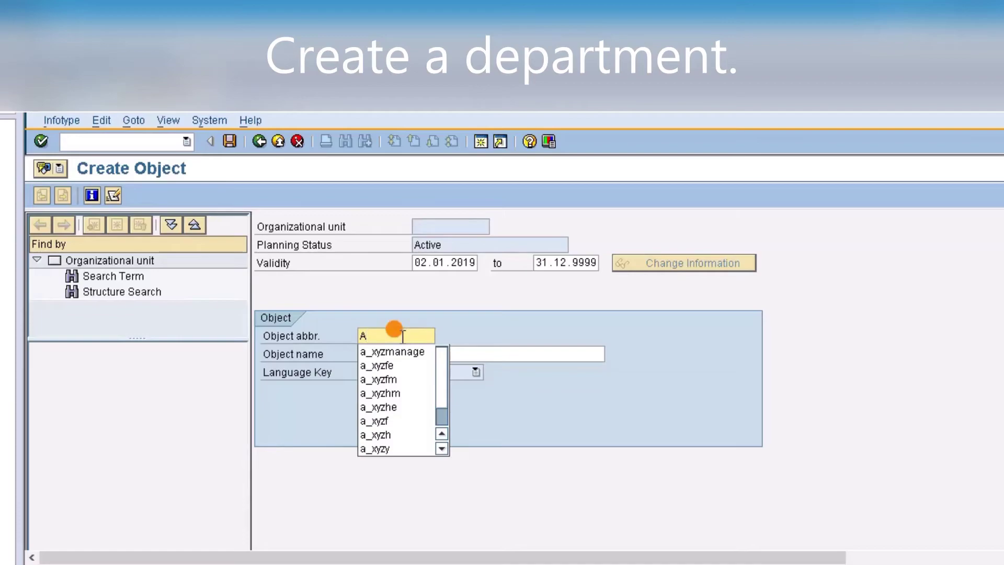
type("ir")
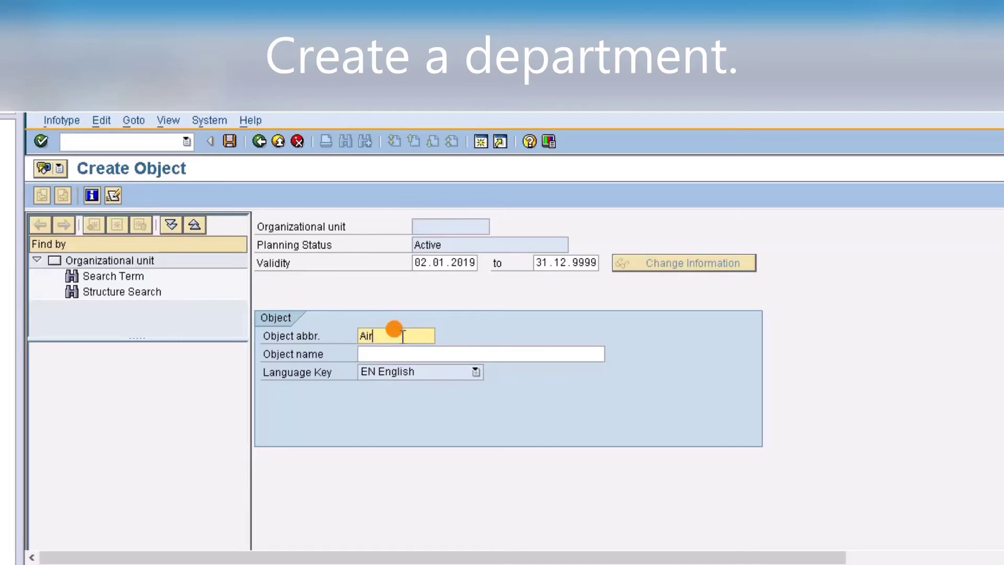
key("Tab")
type("Air ma_us")
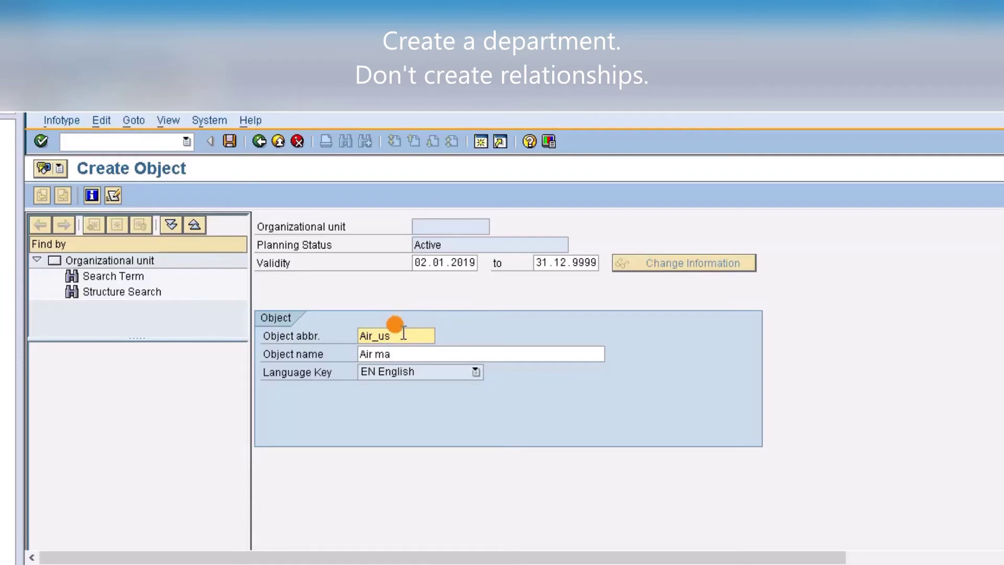
left_click(402, 354)
key("BackSpace")
key("BackSpace")
key("BackSpace")
type("usdp")
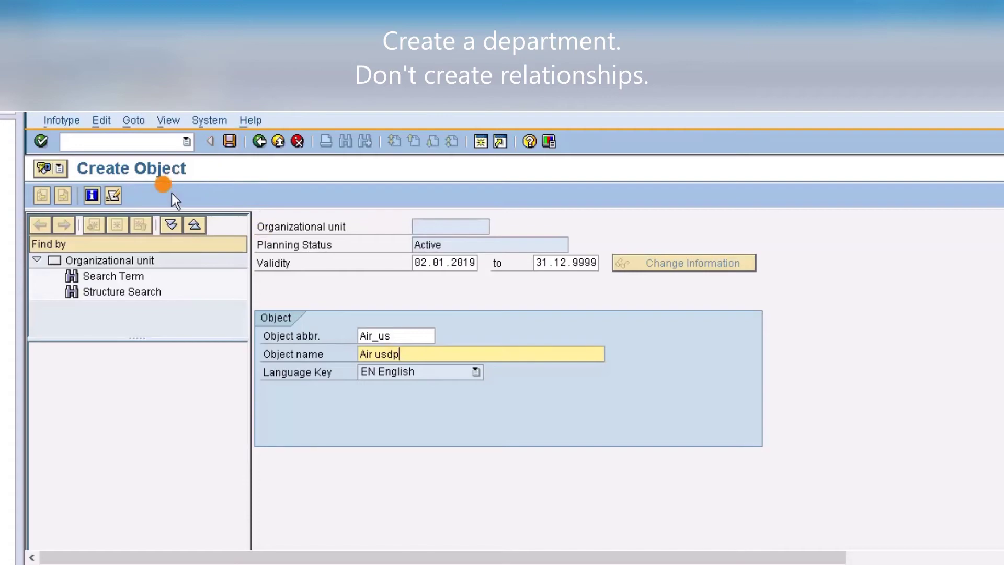
left_click(233, 137)
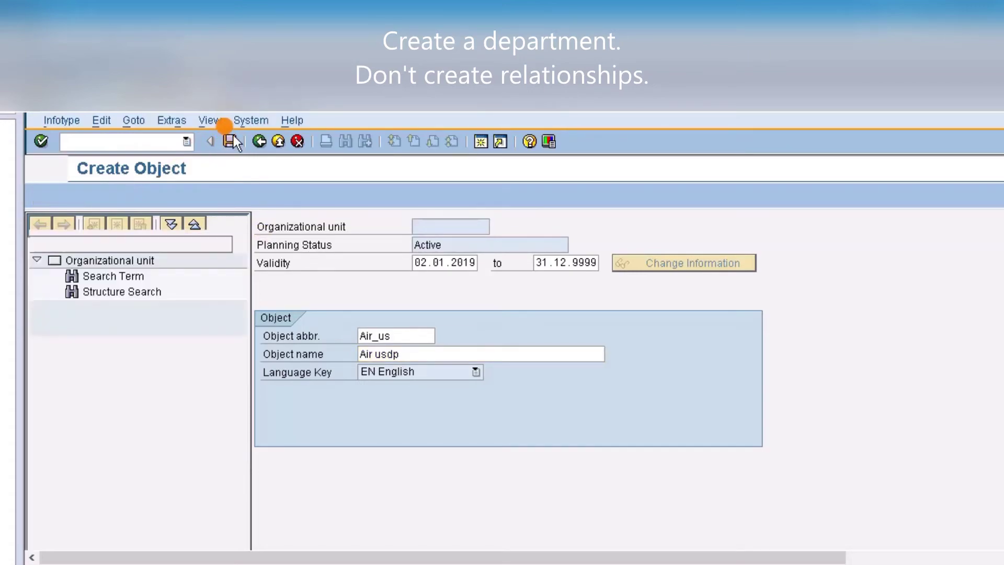
left_click(295, 143)
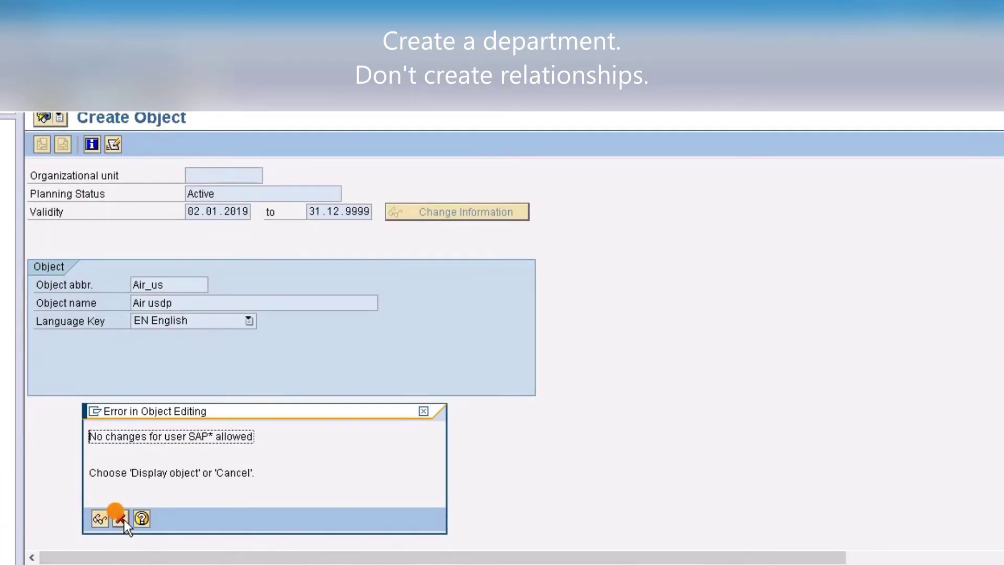
Dismiss the error, display the unit's Object infotype record, then go back.
left_click(119, 518)
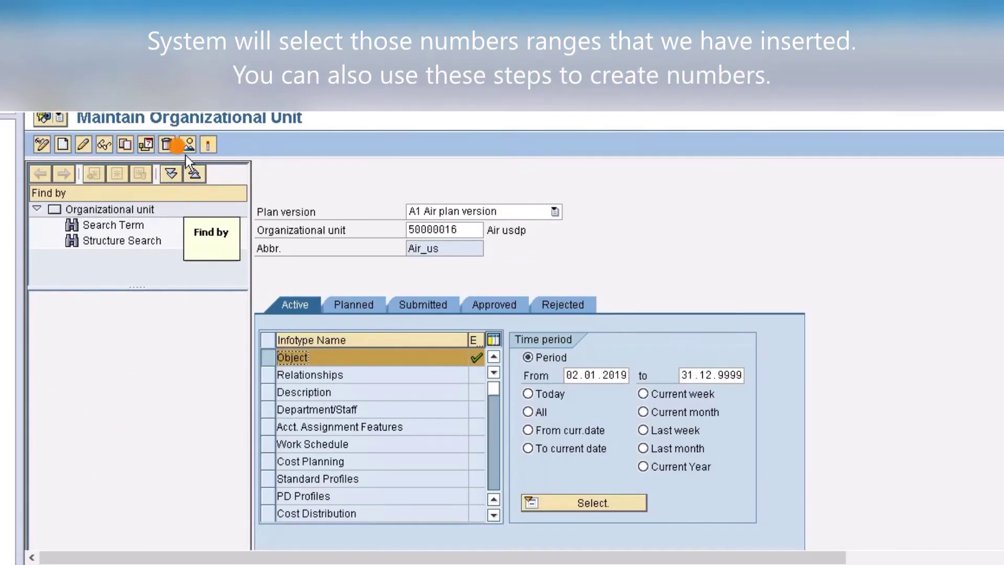
left_click(189, 143)
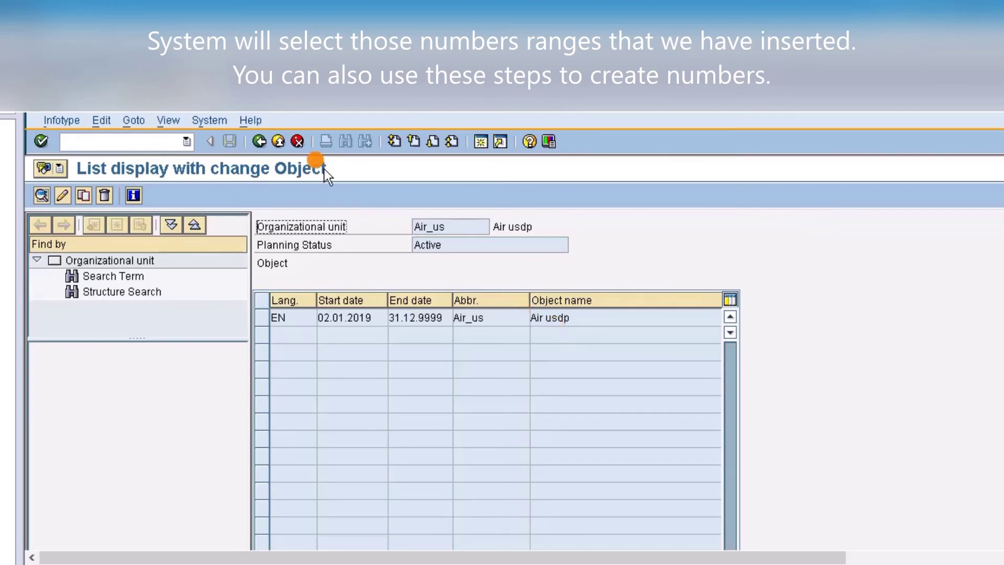
left_click(260, 141)
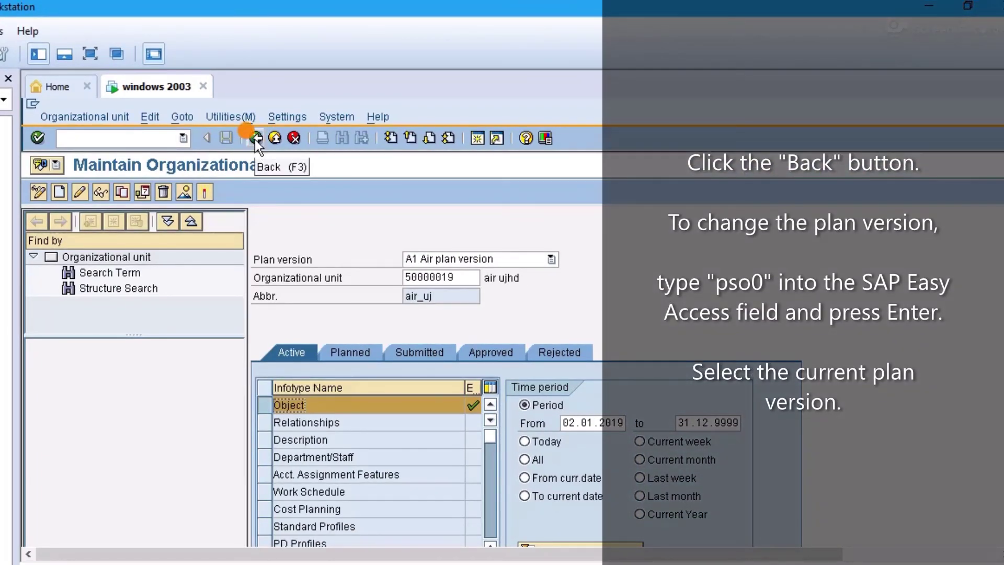
Return to Easy Access and choose plan version 01 Current plan via pso0.
left_click(255, 140)
left_click(160, 138)
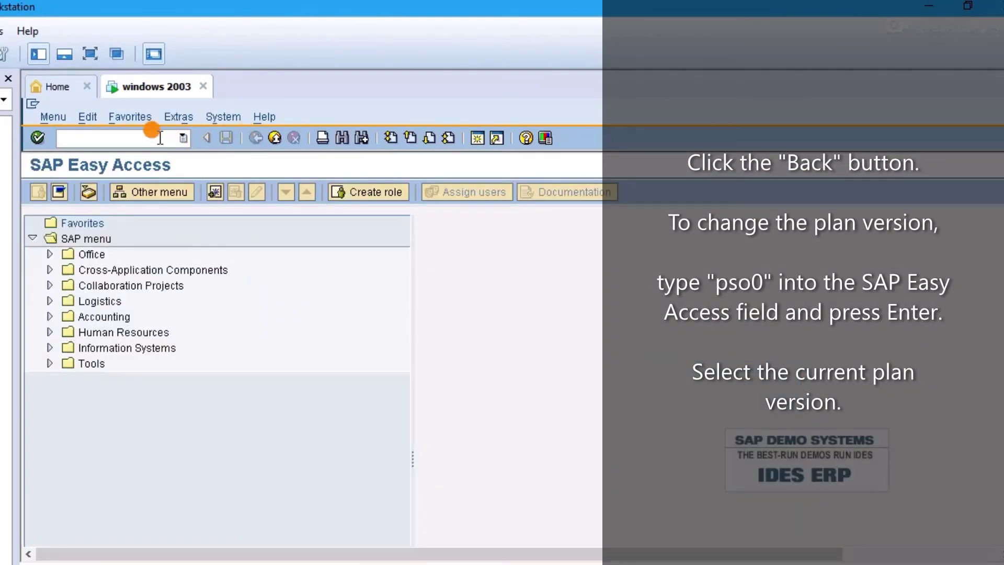
type("pso0")
key("Return")
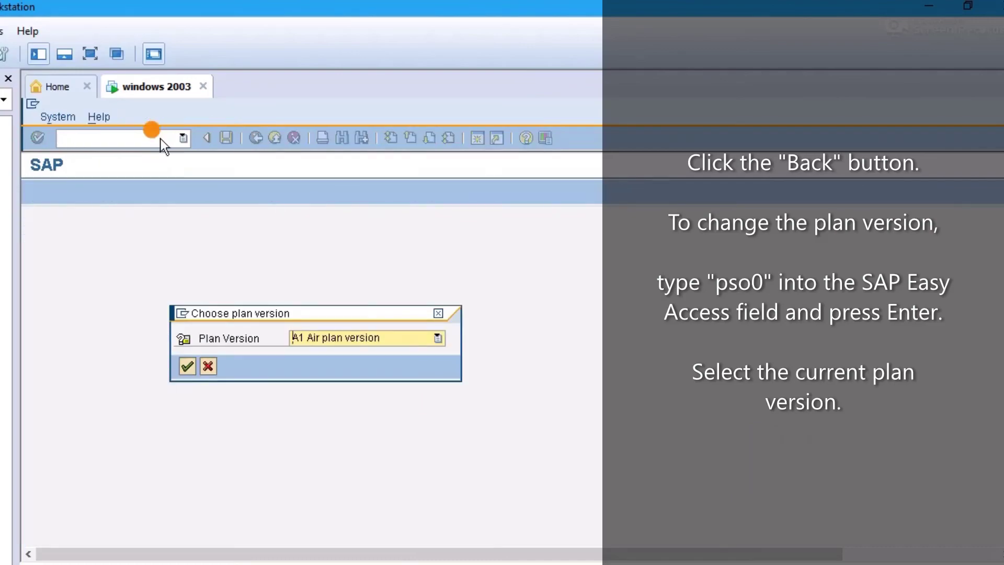
left_click(407, 338)
left_click(371, 356)
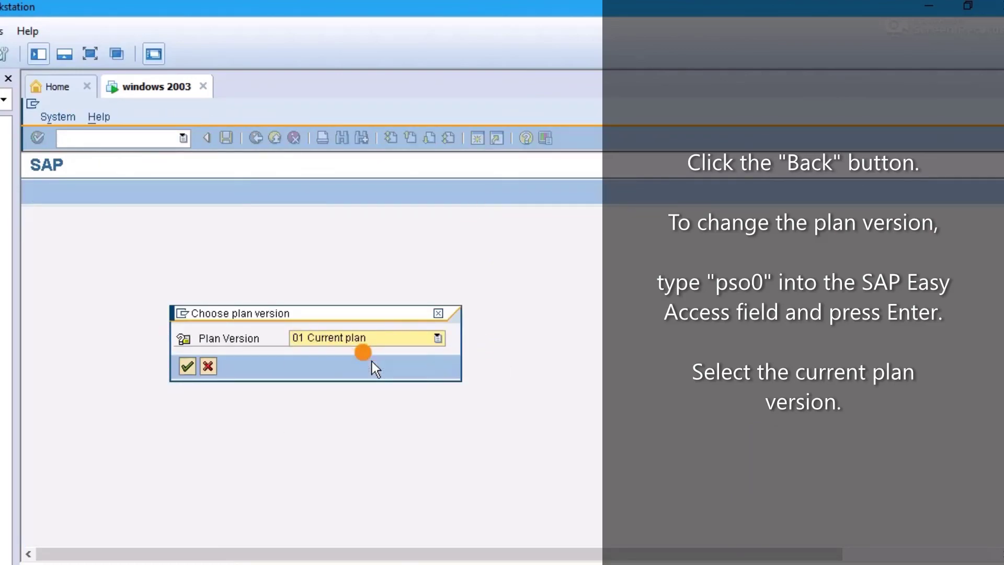